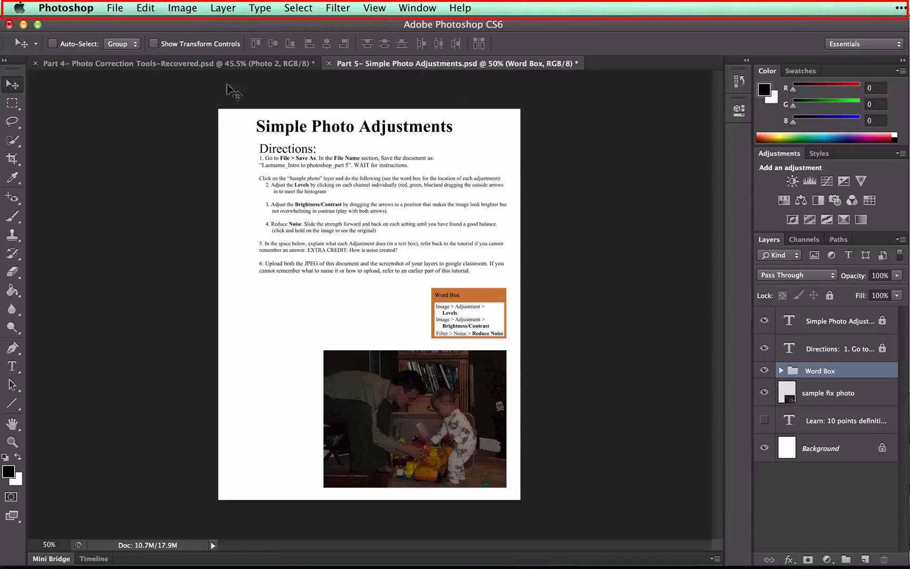
Step: Zoom in to about 335% and pan so the man and child fill the window
scroll(394, 405, "up", 5)
scroll(386, 405, "down", 5)
scroll(386, 405, "right", 5)
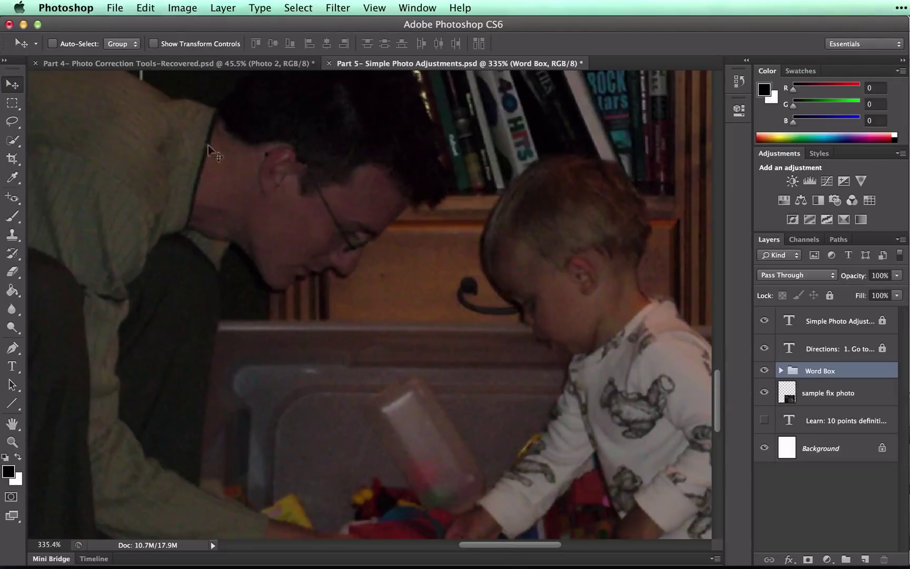
Step: Select the sample fix photo layer and open the Image > Adjustments submenu
left_click(183, 10)
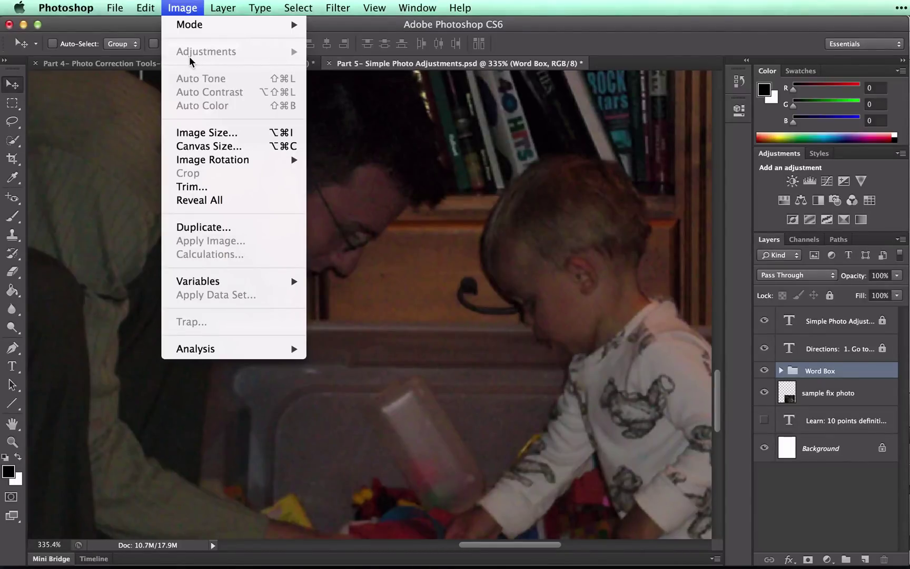
left_click(809, 370)
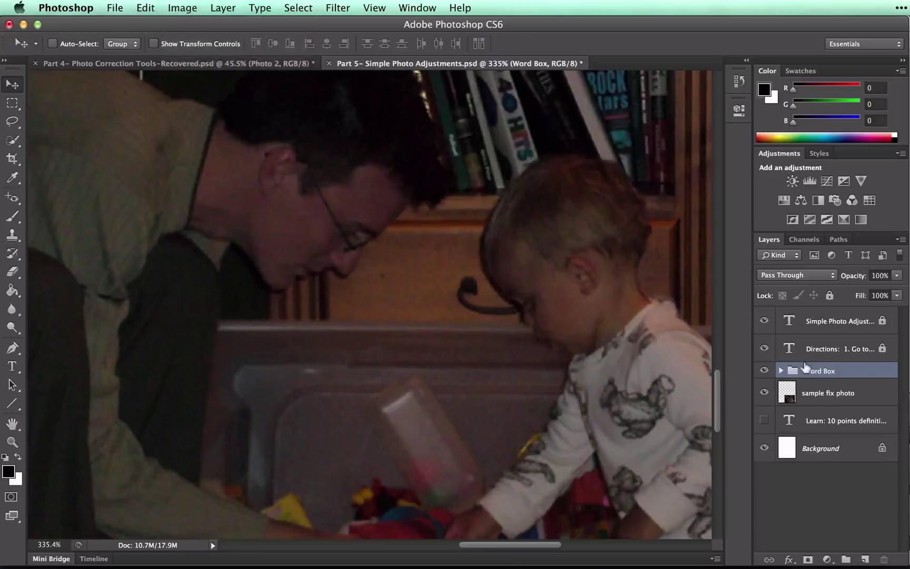
left_click(834, 393)
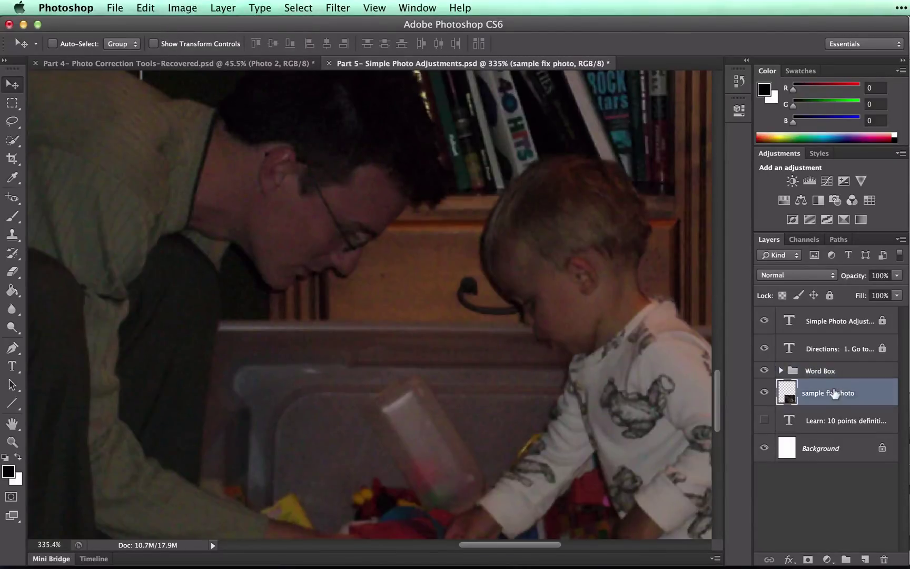
left_click(183, 8)
mouse_move(202, 51)
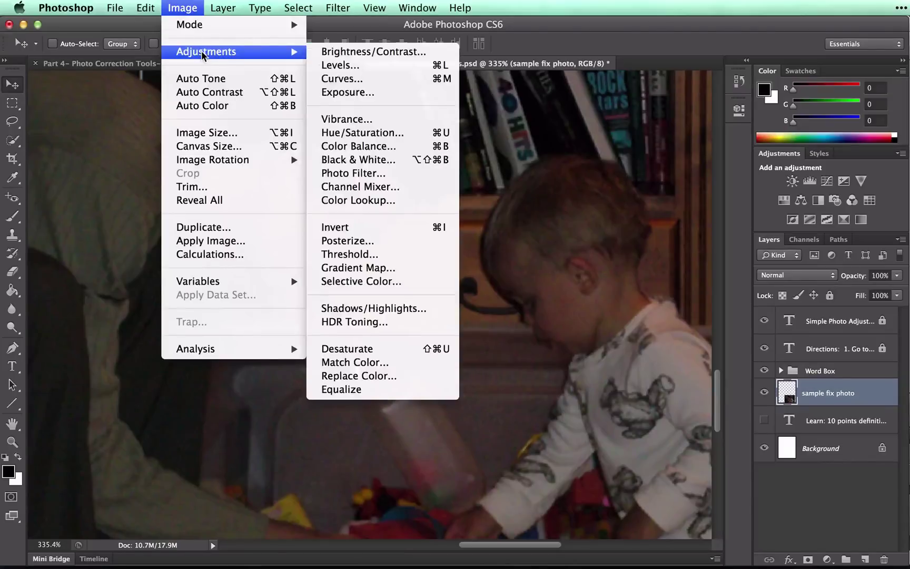
Step: Open Levels, move its dialog to the top right, and expand the Channel list
left_click(342, 66)
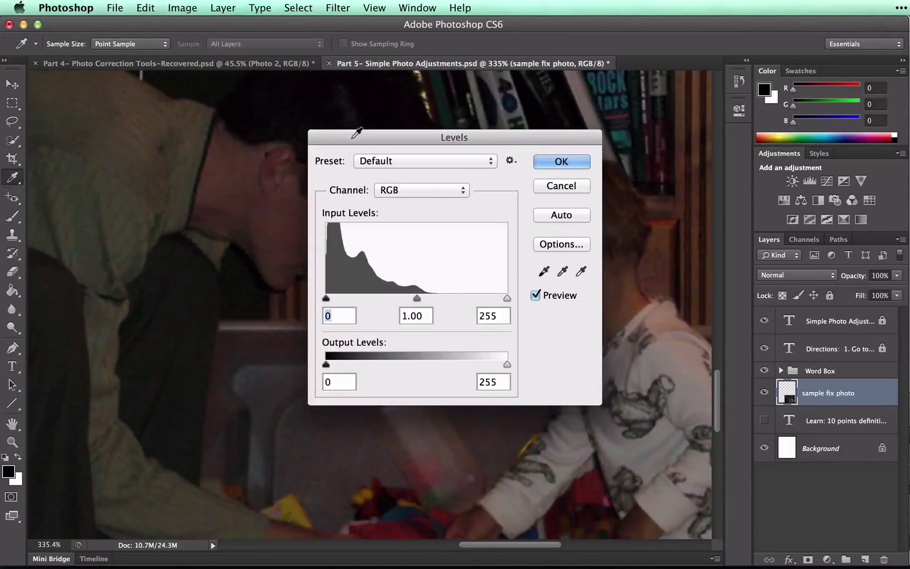
left_click_drag(356, 133, 626, 49)
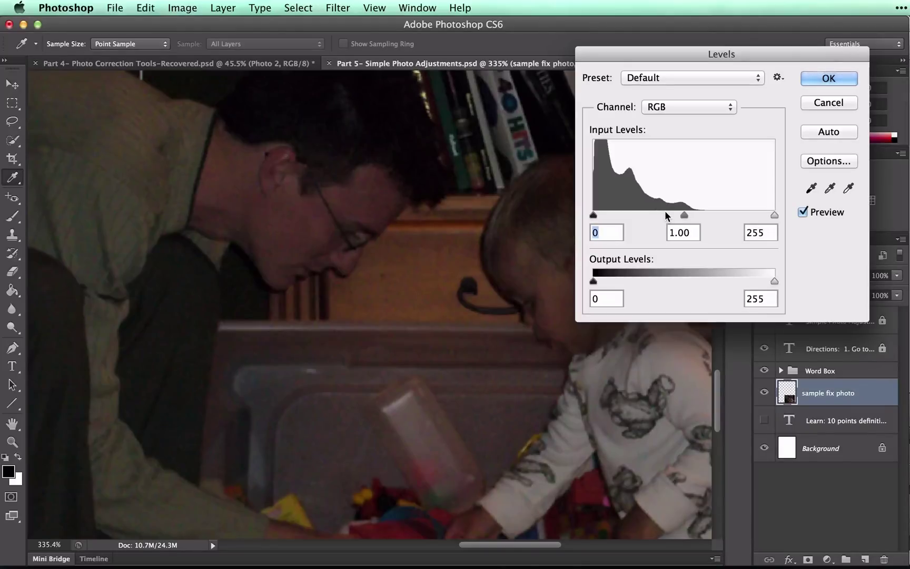
left_click(670, 107)
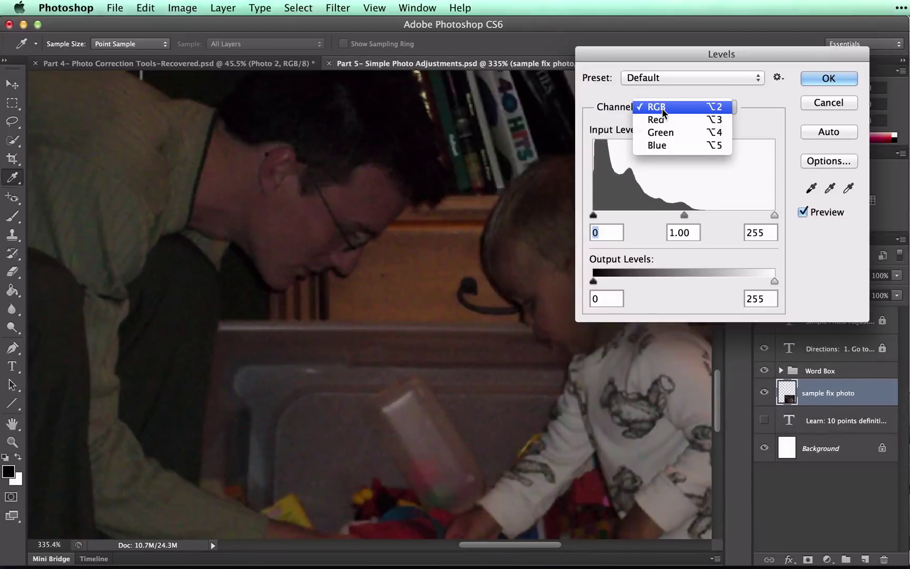
Step: Lower the white input level to 162 on Red, 138 on Green and 140 on Blue
left_click(676, 121)
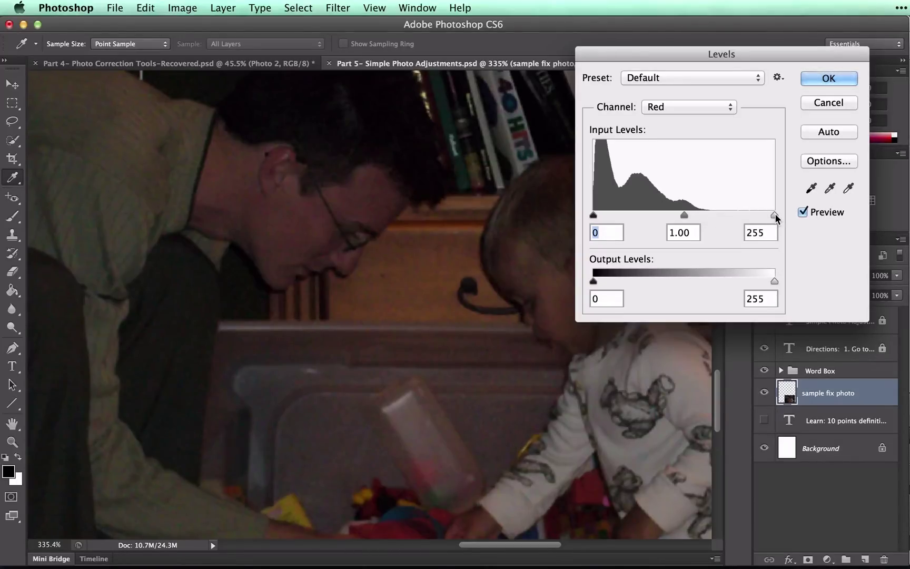
left_click_drag(775, 214, 710, 228)
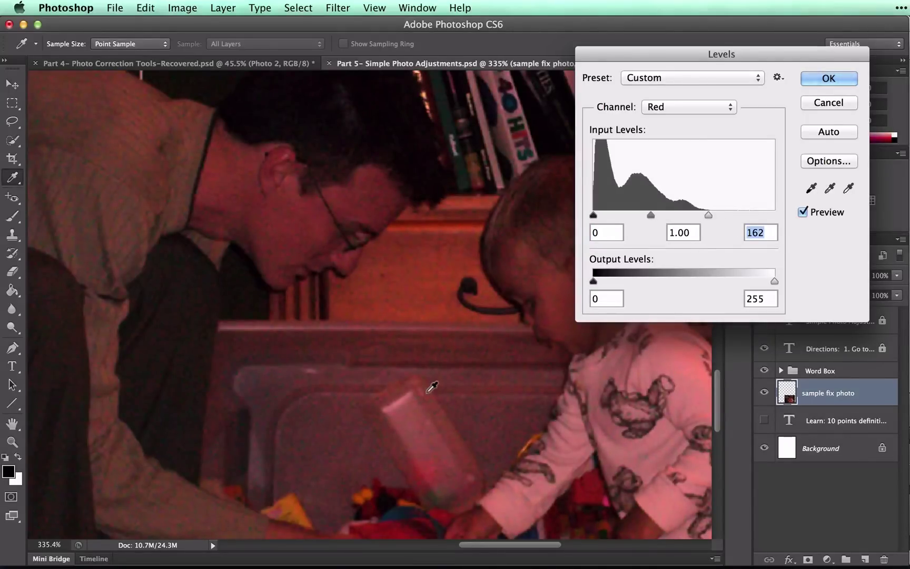
left_click(681, 107)
left_click(683, 118)
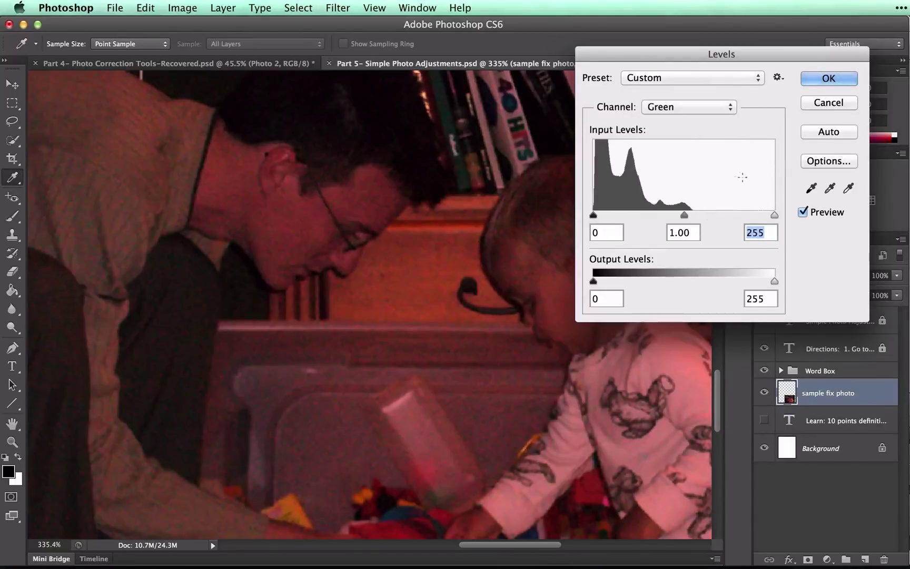
left_click_drag(774, 215, 691, 218)
left_click(678, 106)
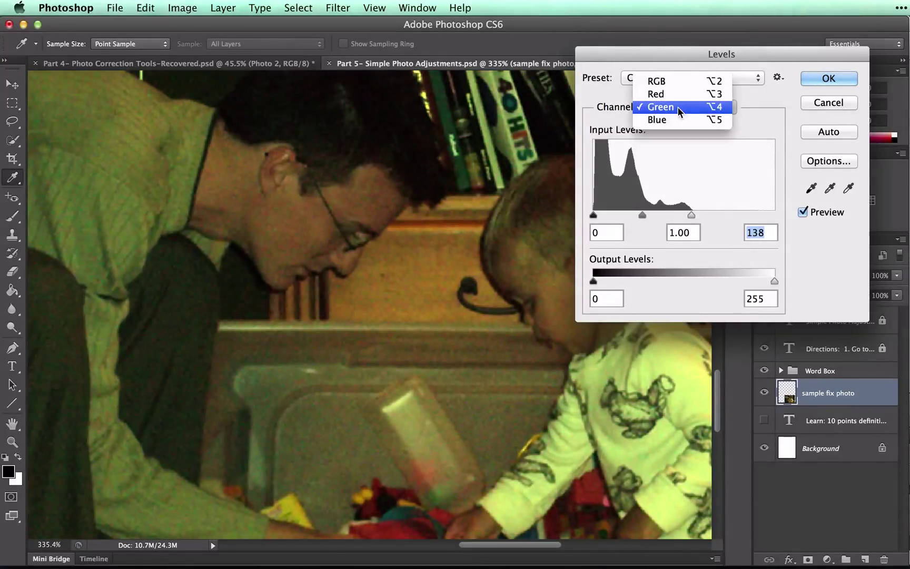
left_click(671, 120)
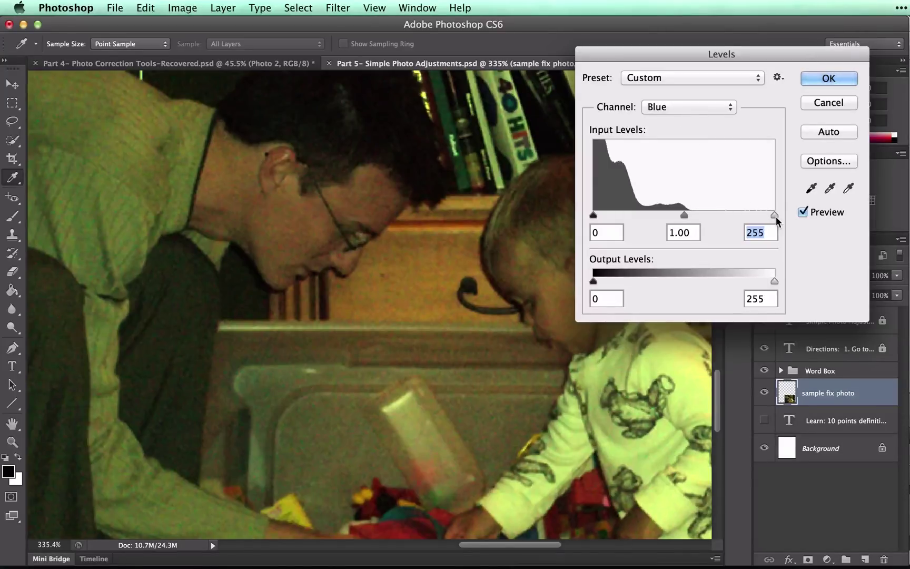
left_click_drag(776, 216, 694, 234)
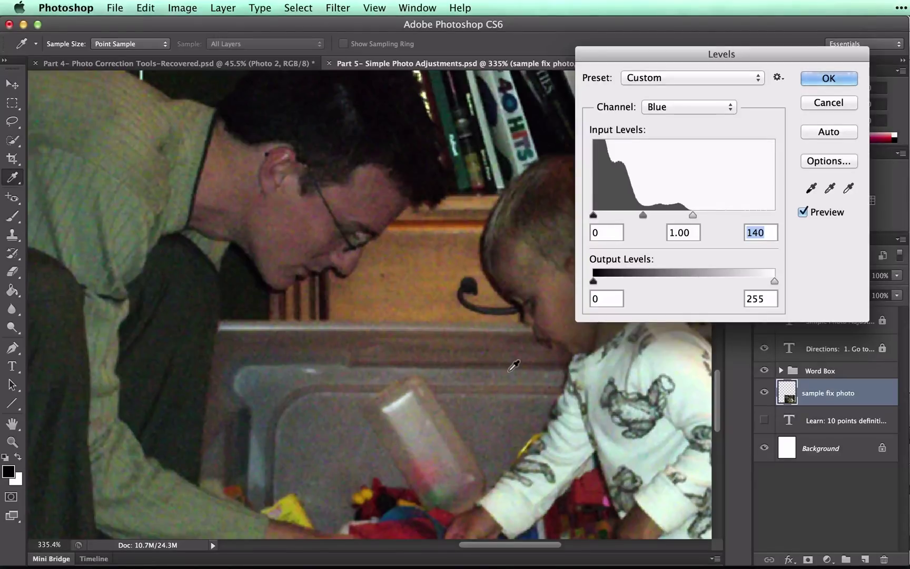
Step: Compare the Levels result against the original with Preview, then apply it
left_click(804, 212)
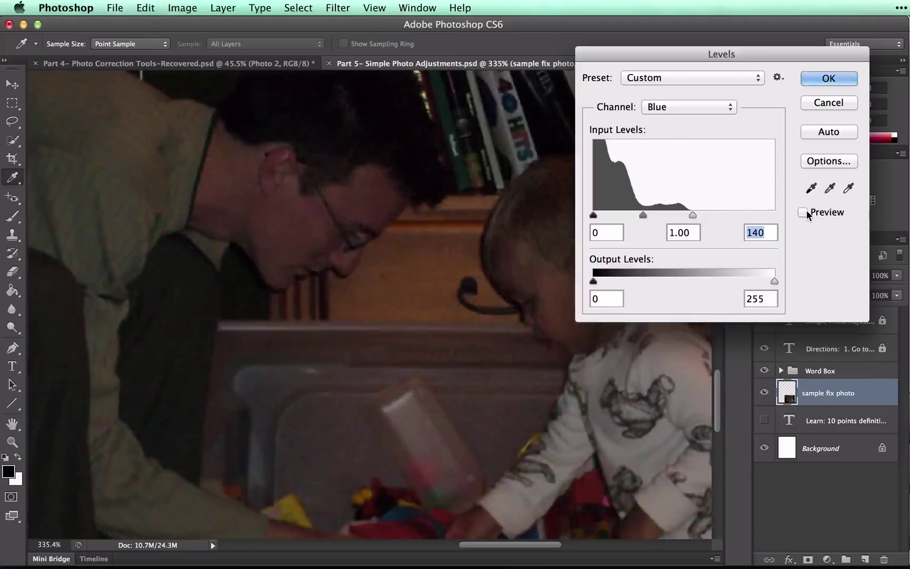
left_click(804, 212)
left_click(805, 211)
left_click(806, 211)
left_click(804, 212)
left_click(804, 212)
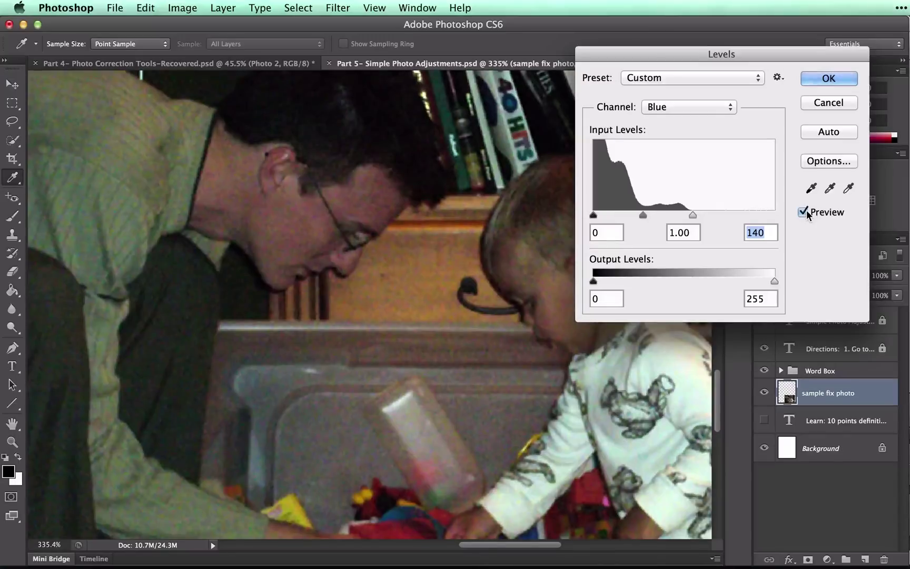
left_click(829, 79)
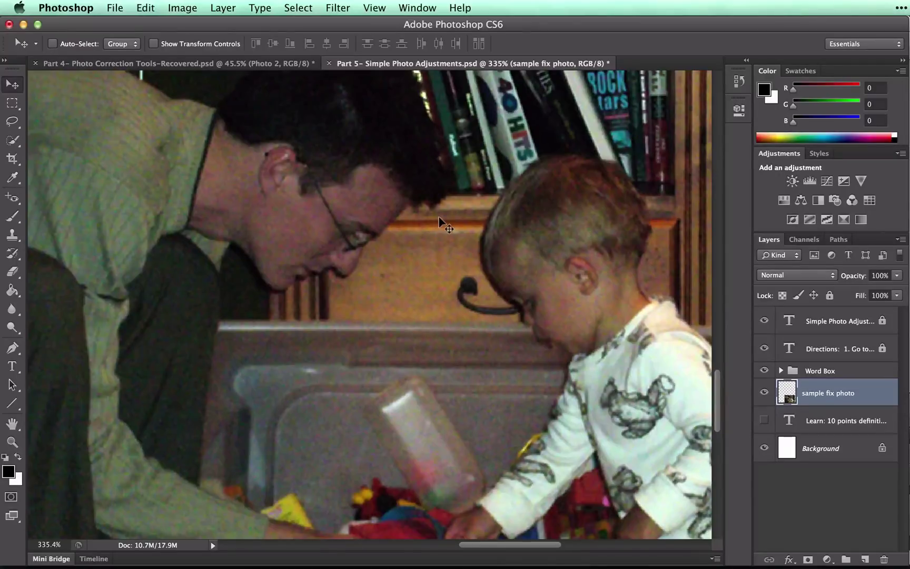
Step: Zoom out to about 96% to see the full page and open Image > Adjustments
scroll(439, 217, "down", 10)
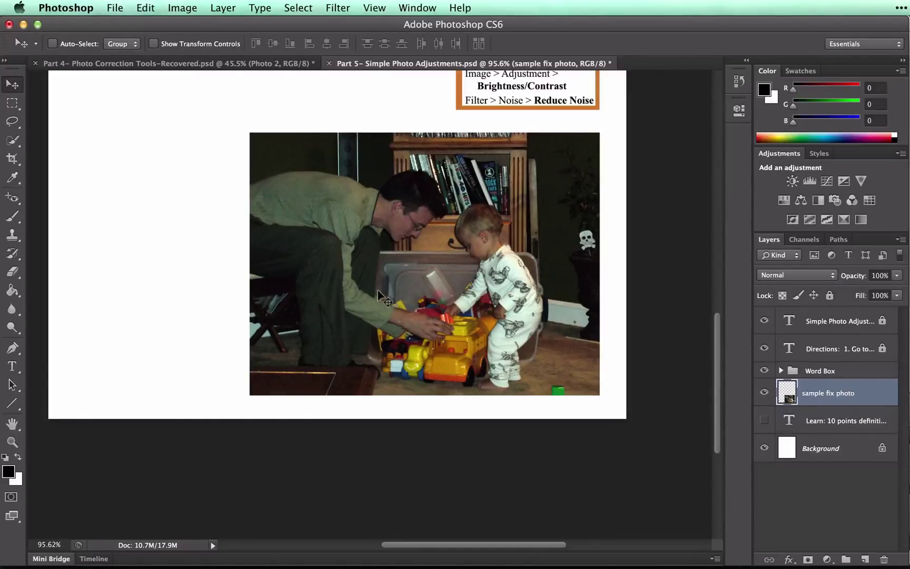
left_click(182, 8)
mouse_move(199, 53)
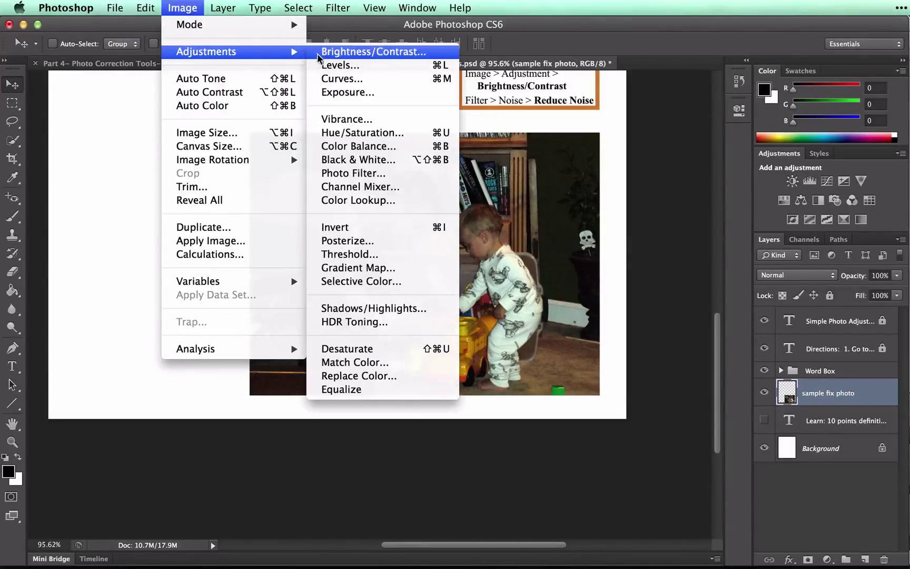
Step: In Brightness/Contrast, set Brightness to about 30 and Contrast to -7
left_click(328, 55)
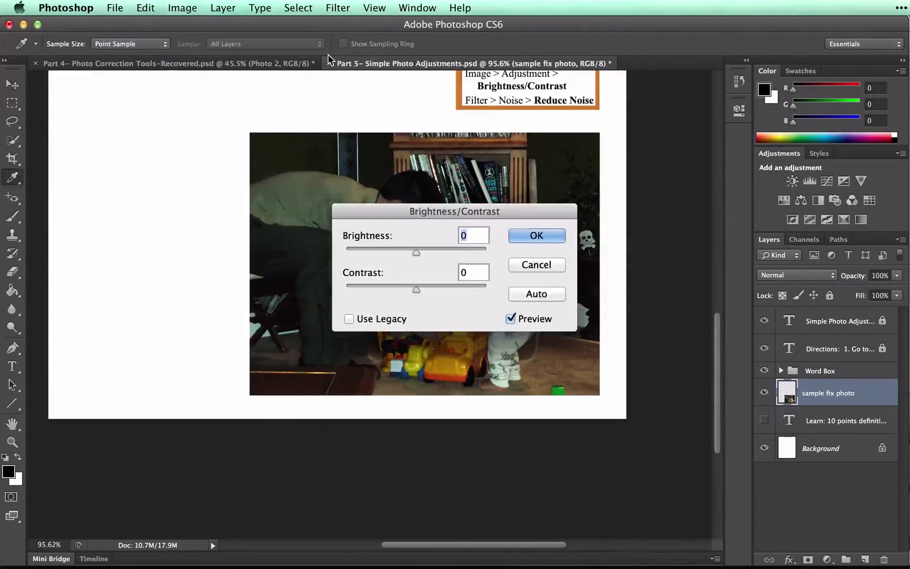
left_click_drag(424, 212, 679, 132)
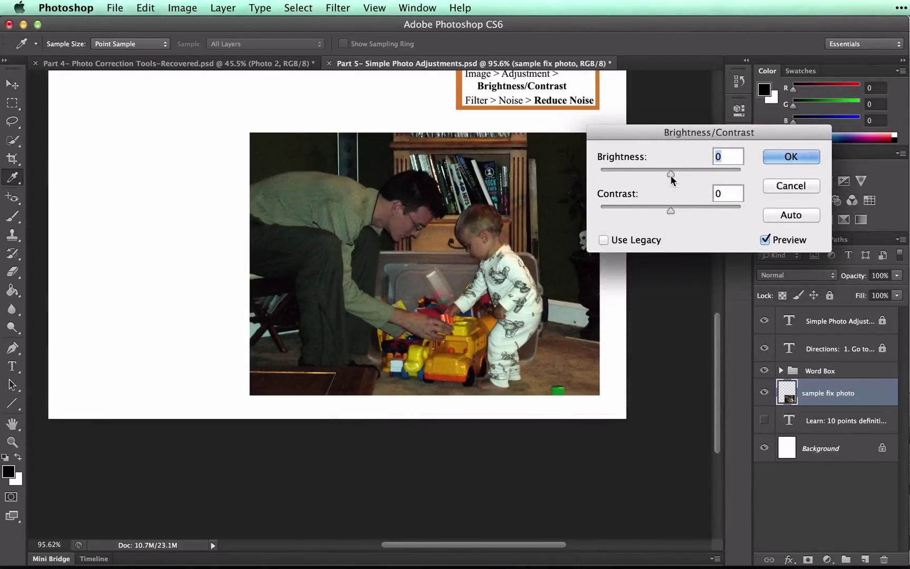
left_click_drag(671, 174, 744, 175)
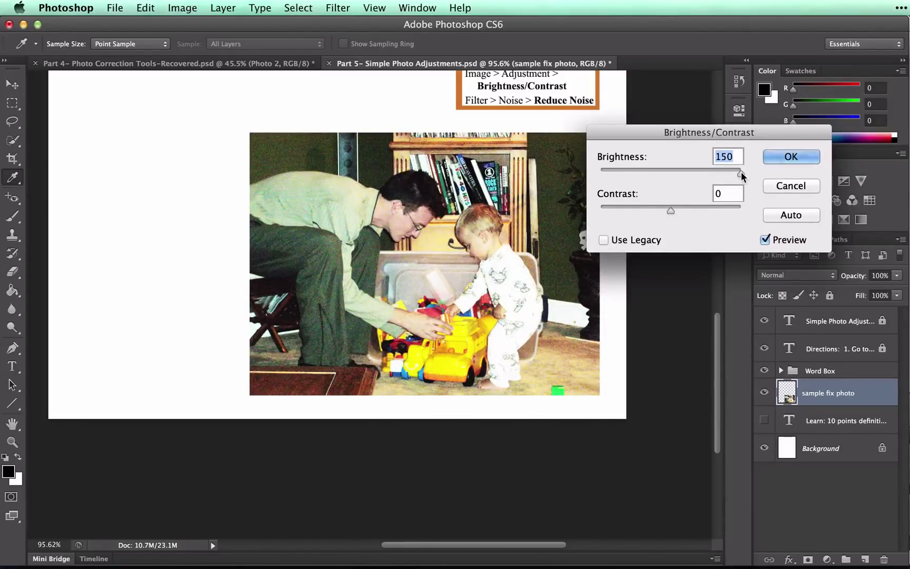
left_click_drag(741, 172, 685, 171)
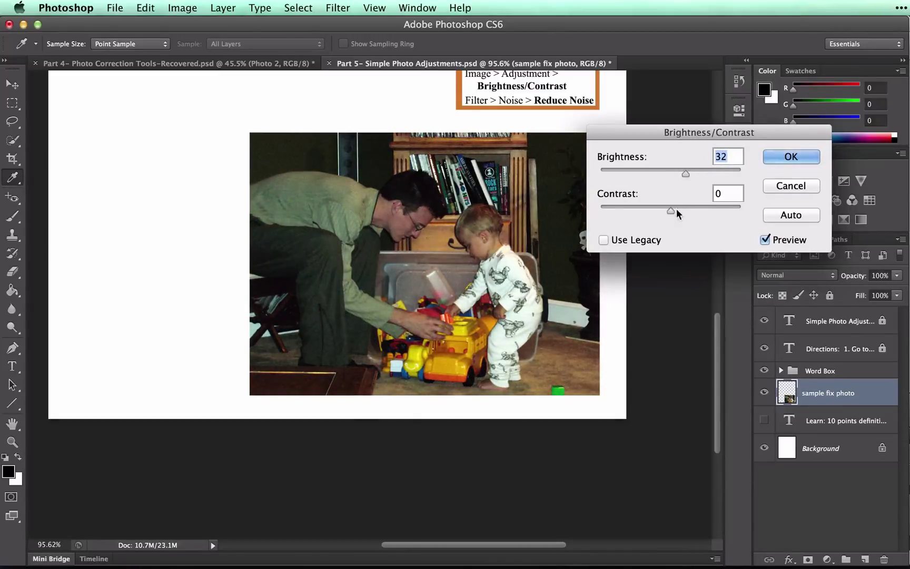
mouse_move(670, 211)
left_mouse_down()
mouse_move(640, 216)
mouse_move(759, 203)
mouse_move(662, 214)
mouse_move(588, 203)
mouse_move(669, 205)
mouse_move(687, 197)
mouse_move(660, 208)
left_mouse_up()
left_click_drag(685, 173, 684, 176)
Step: Compare the Brightness/Contrast result with the original using Preview, then apply it
left_click(766, 238)
left_click(766, 238)
left_click(766, 237)
left_click(766, 238)
left_click(783, 154)
key("v")
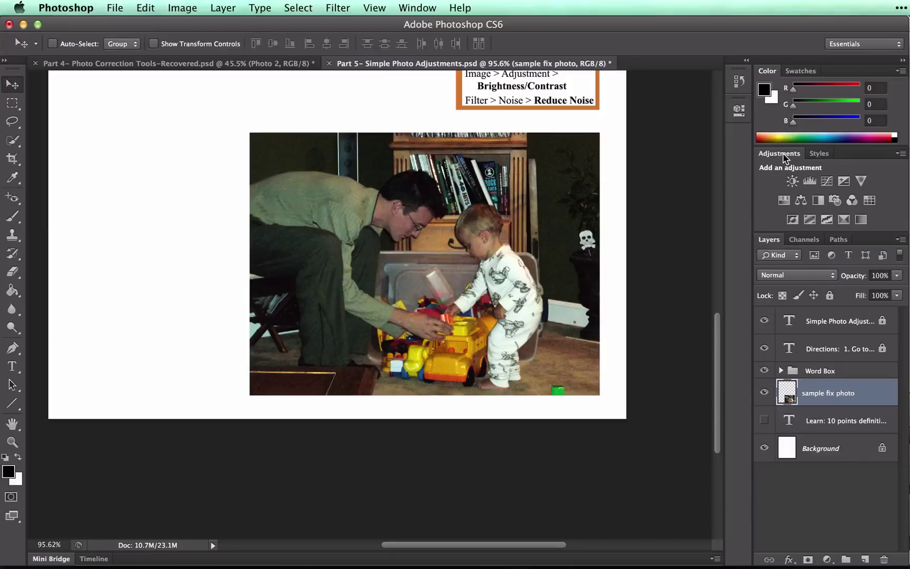